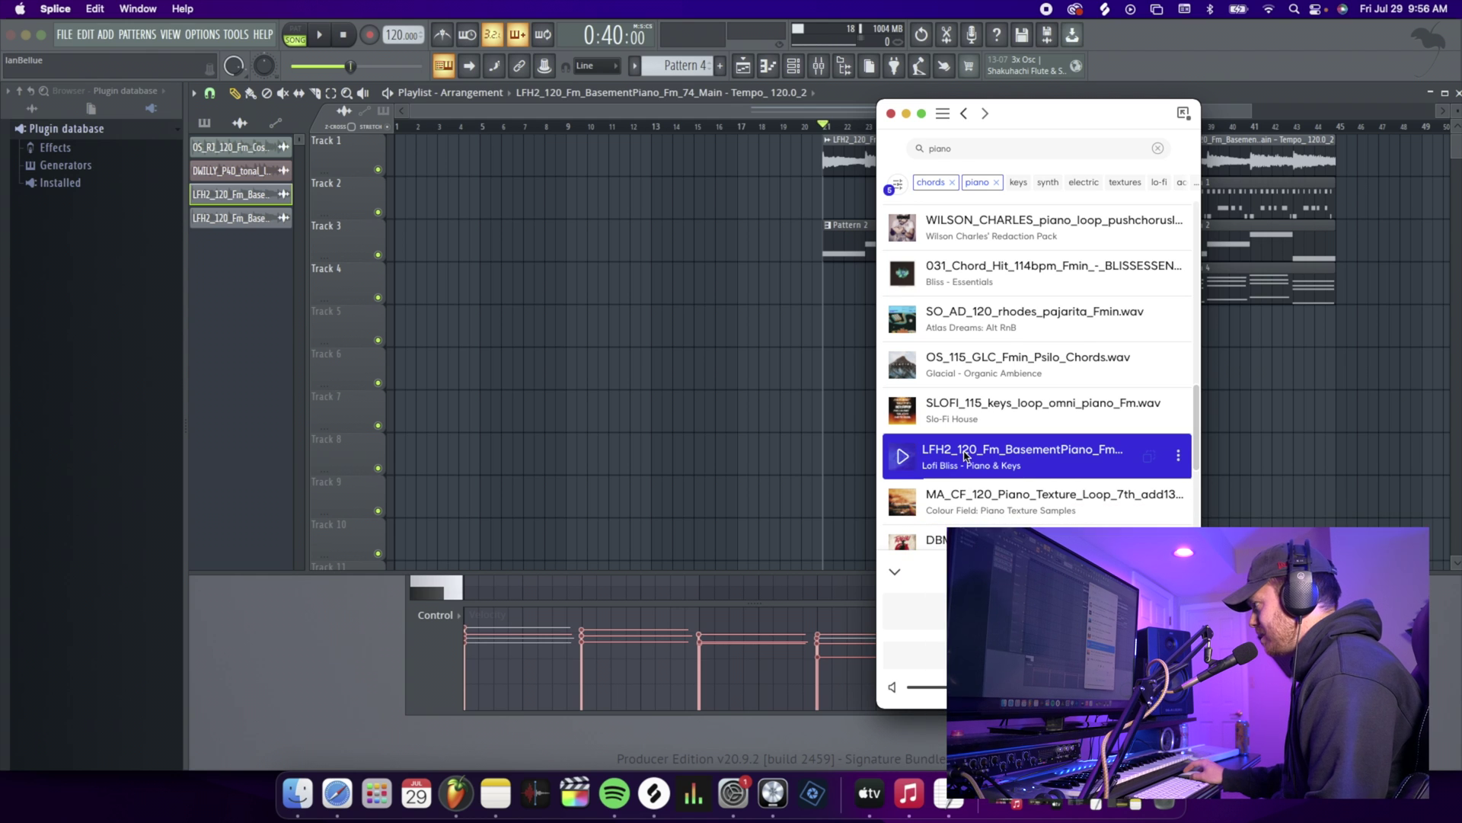
Drop the LFH2_120_Fm_BasementPiano loop from Splice onto Track 1 at bar 1, then maximize FL Studio
{"action": "left_click_drag", "start_coordinate": [953, 453], "coordinate": [410, 166]}
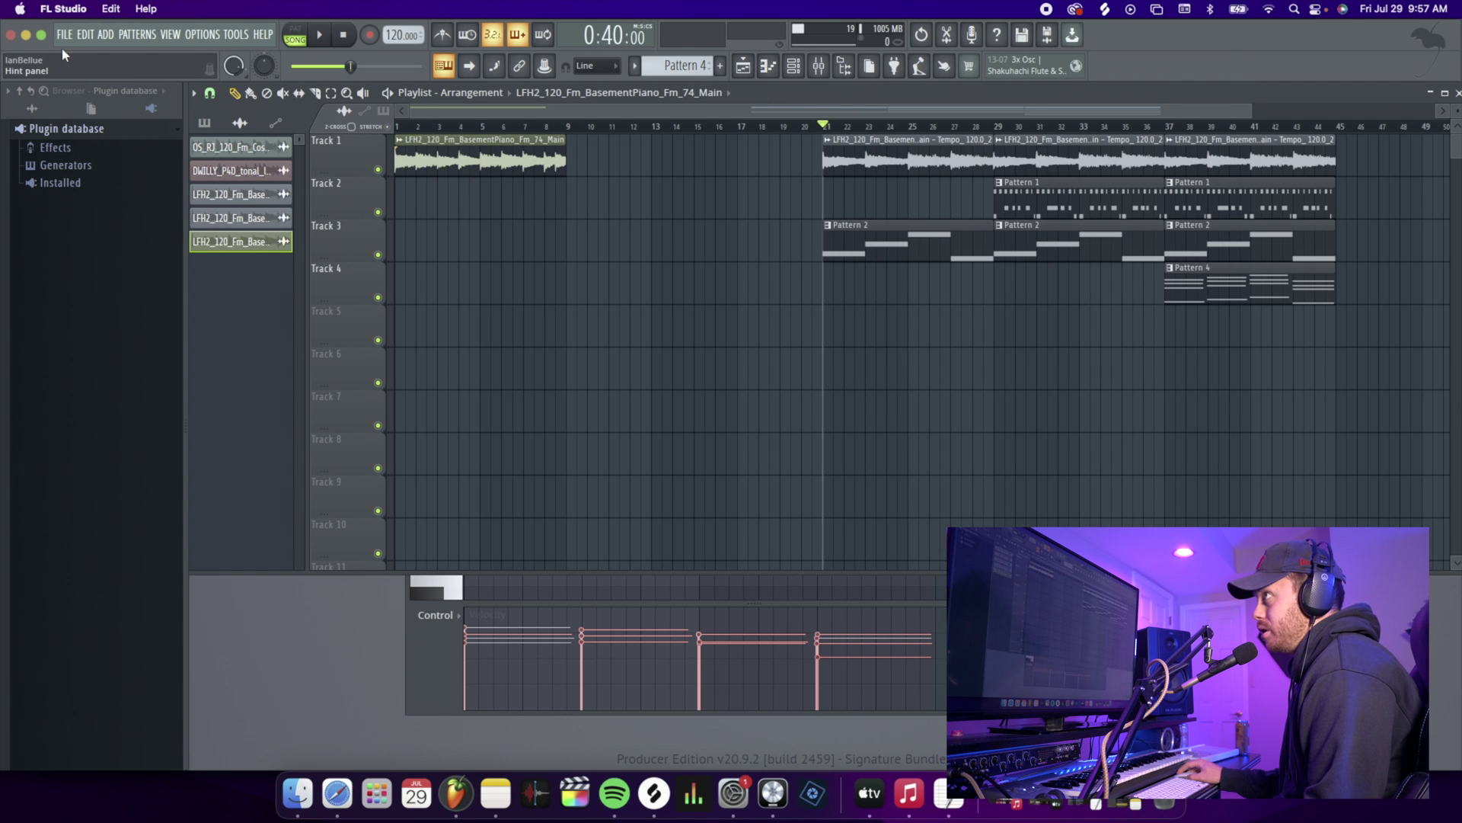
{"action": "left_click", "coordinate": [46, 38]}
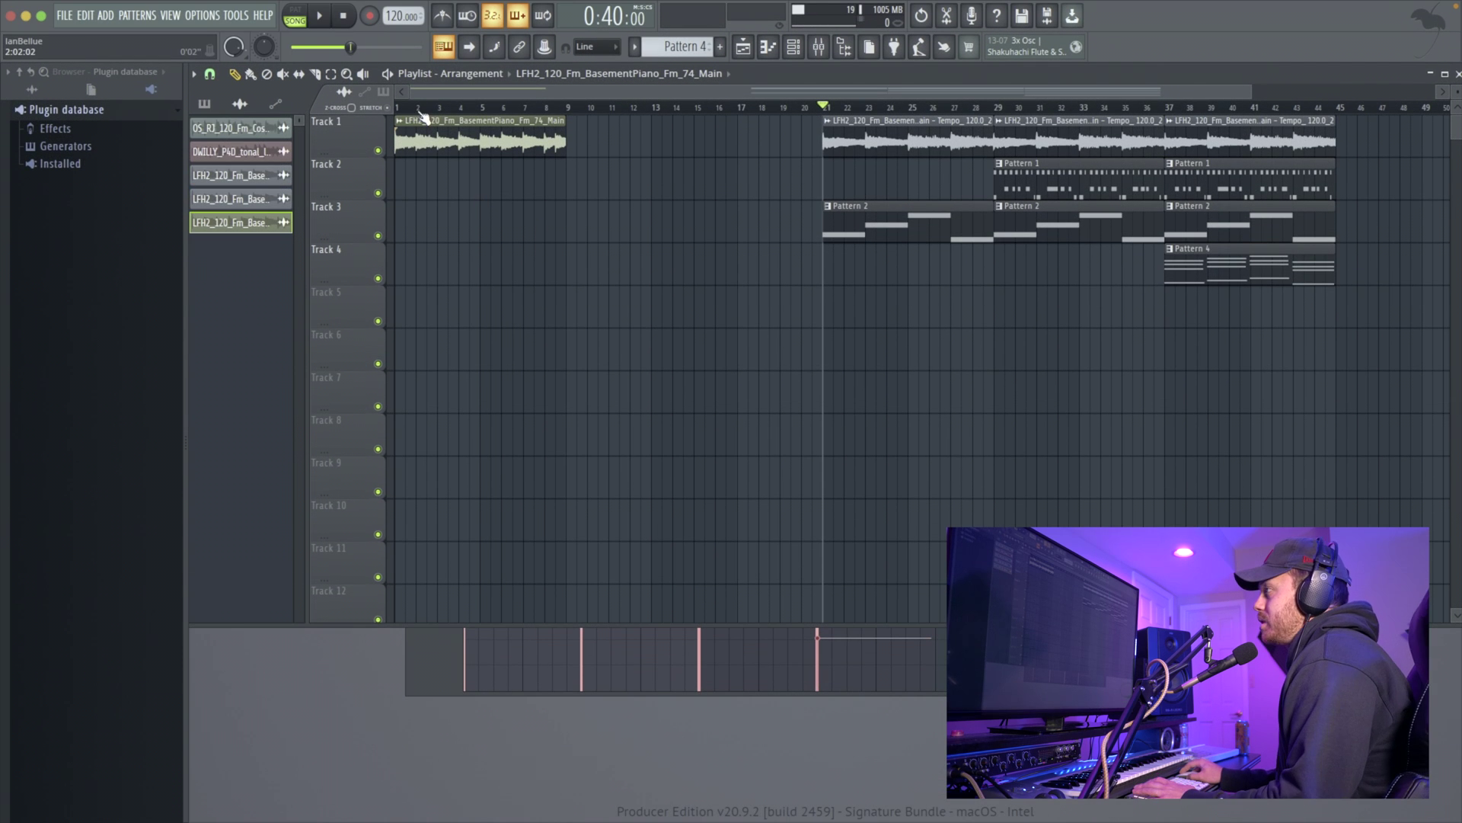
{"action": "key", "text": "Home"}
{"action": "key", "text": "space"}
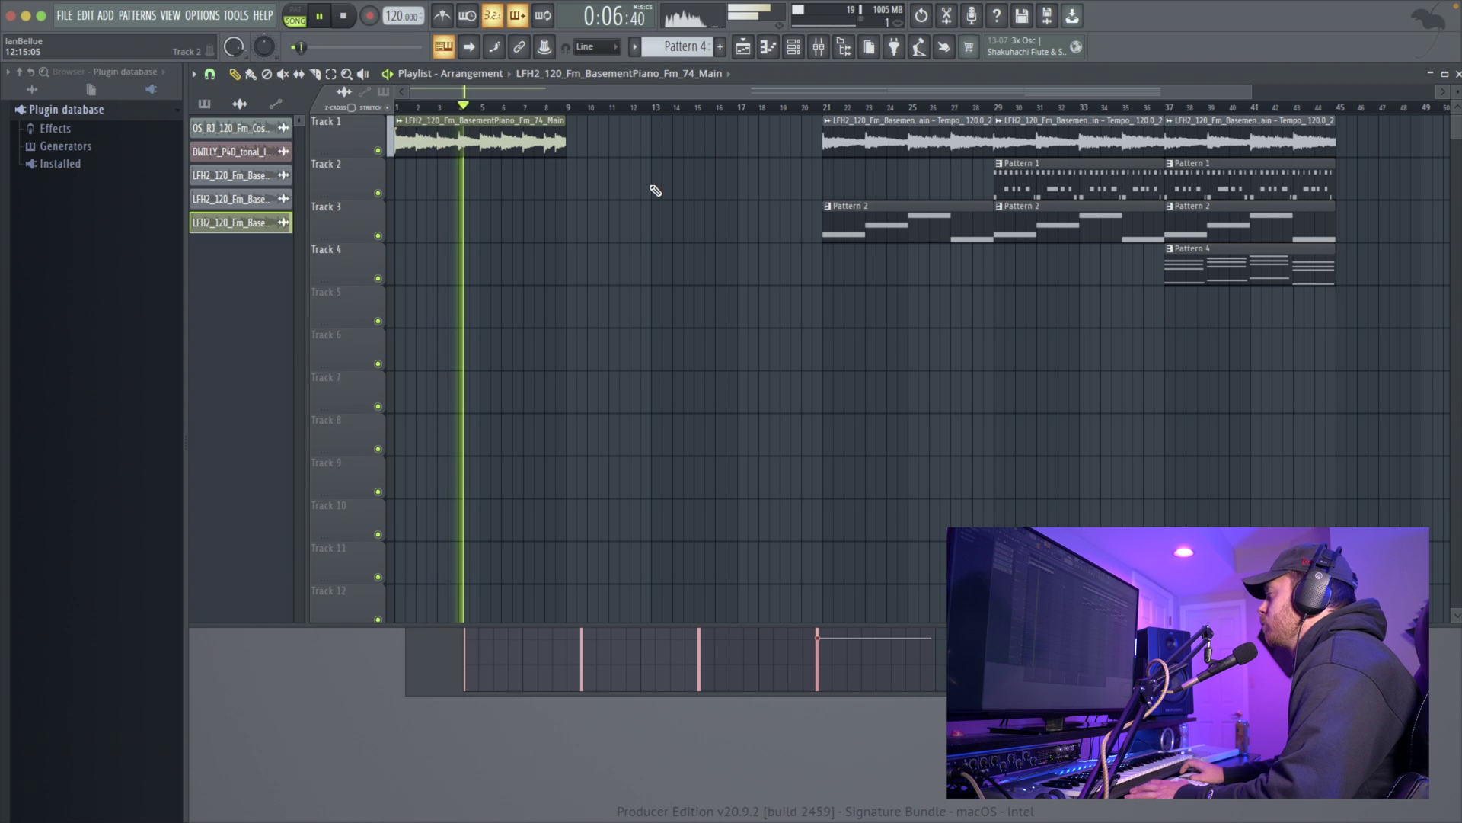
{"action": "key", "text": "space"}
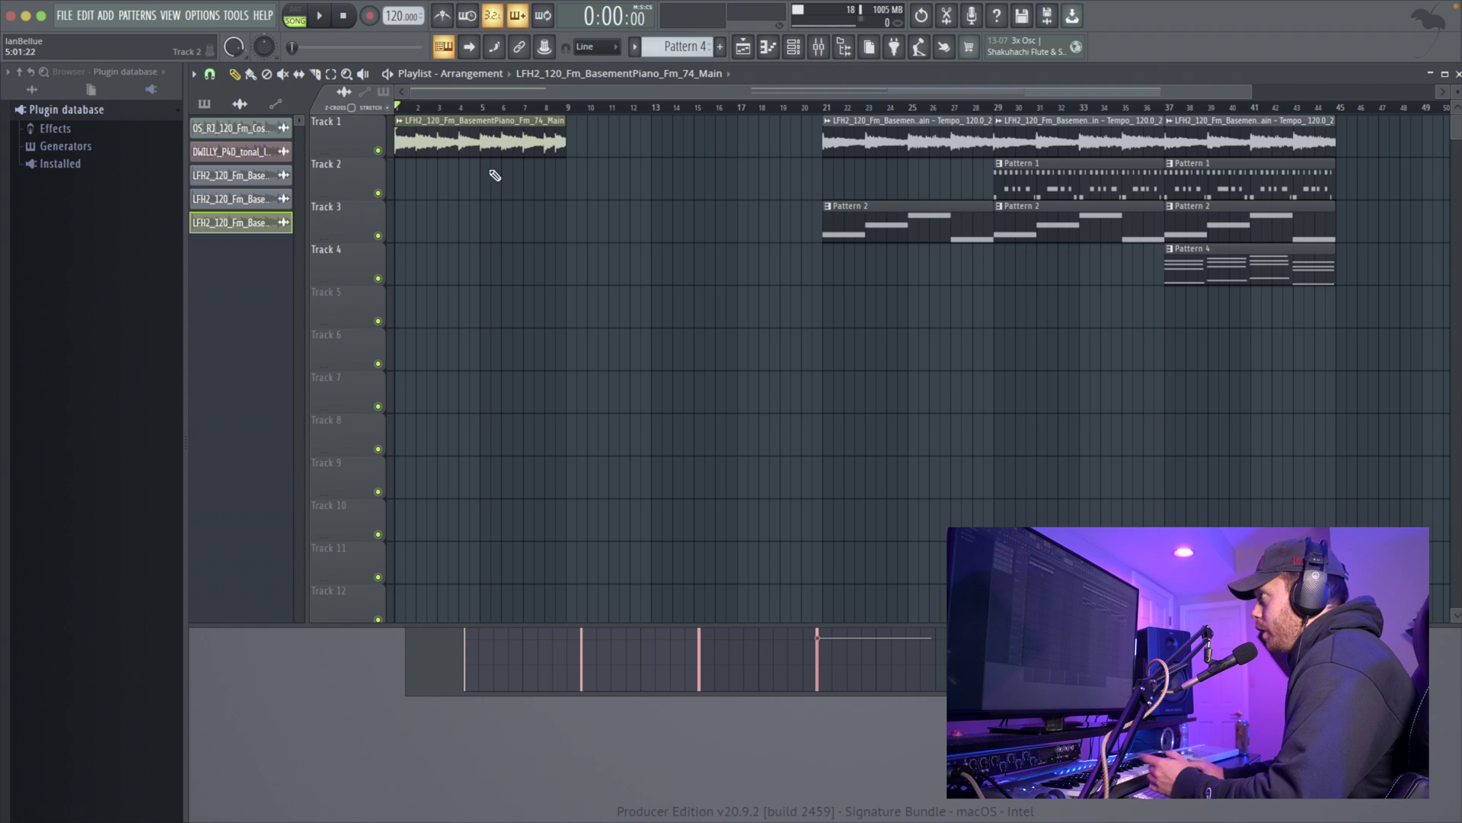
Load the basement piano clip into Edison and show its 44100 Hz sample properties
{"action": "double_click", "coordinate": [500, 138]}
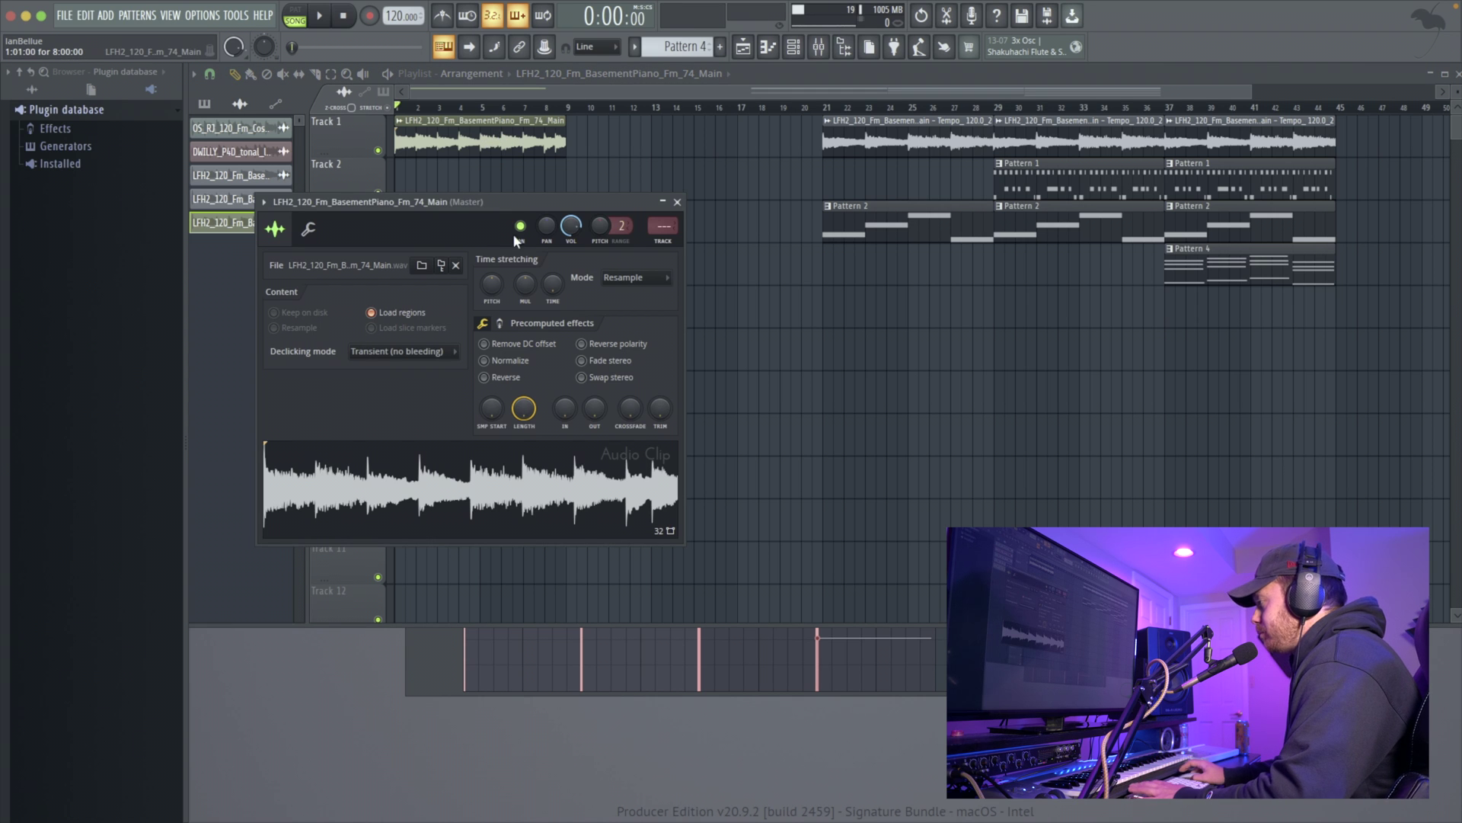
{"action": "right_click", "coordinate": [413, 478]}
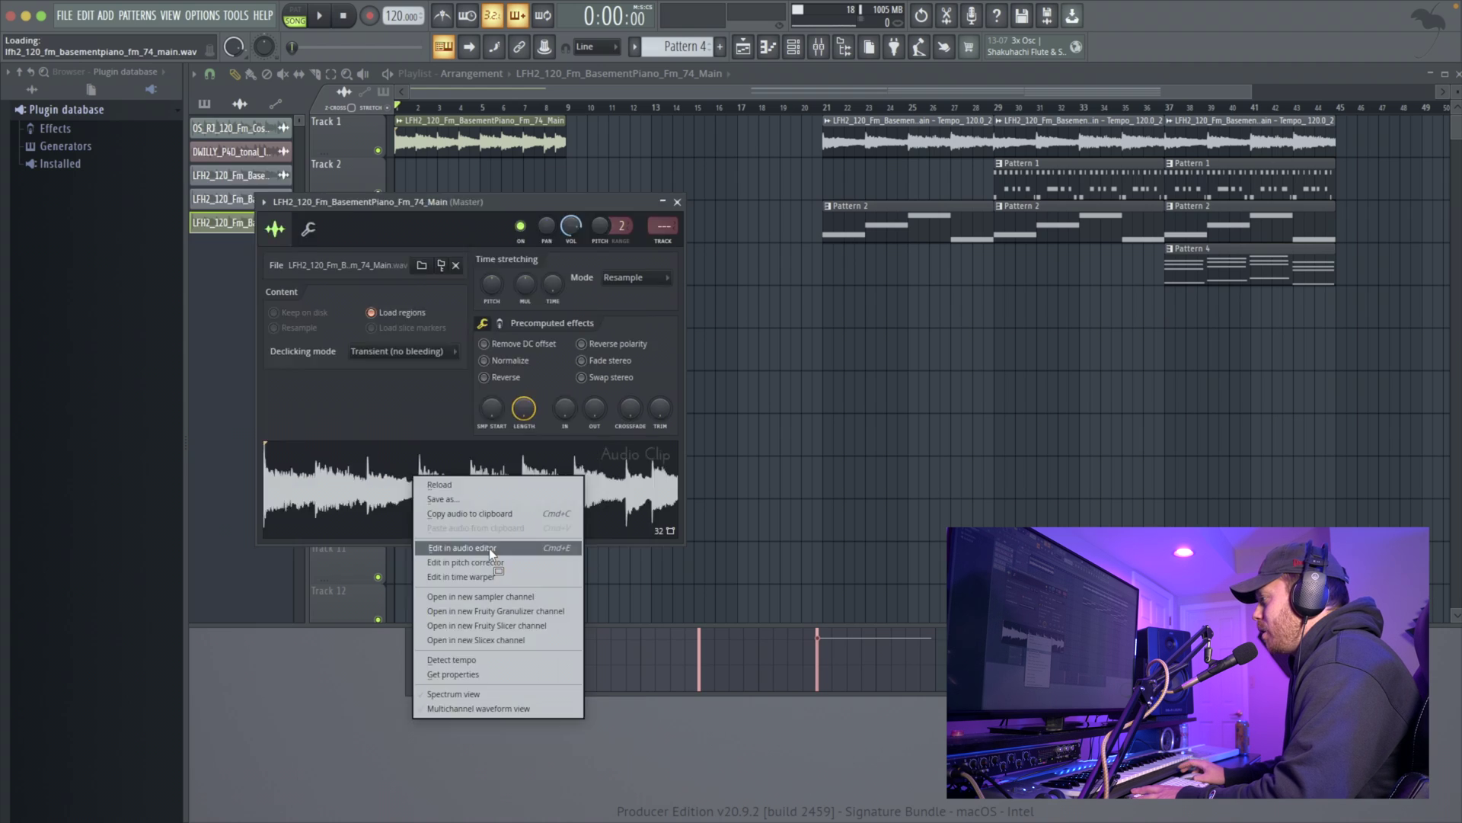
{"action": "left_click", "coordinate": [404, 417]}
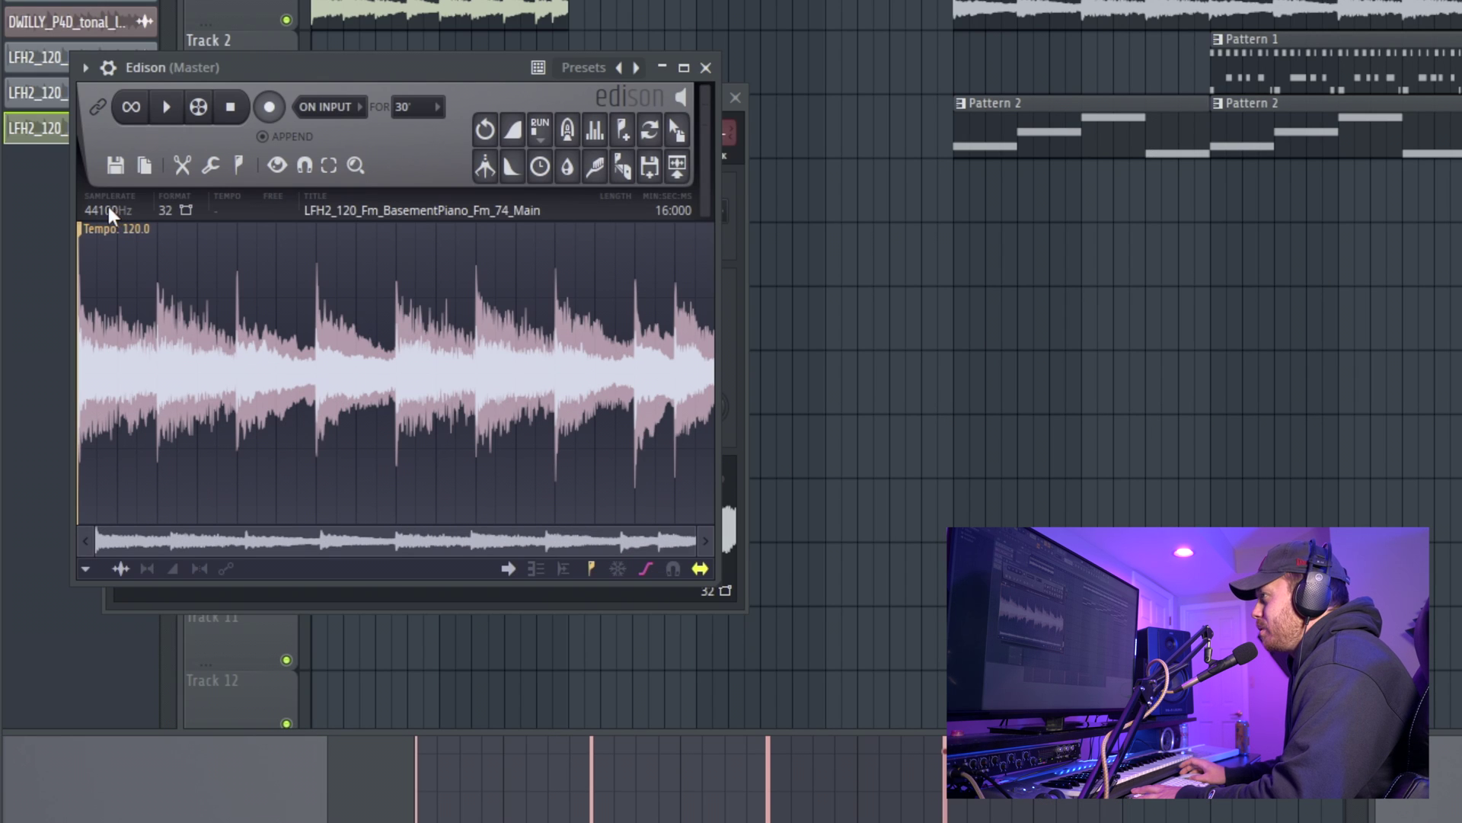
{"action": "left_click", "coordinate": [109, 208]}
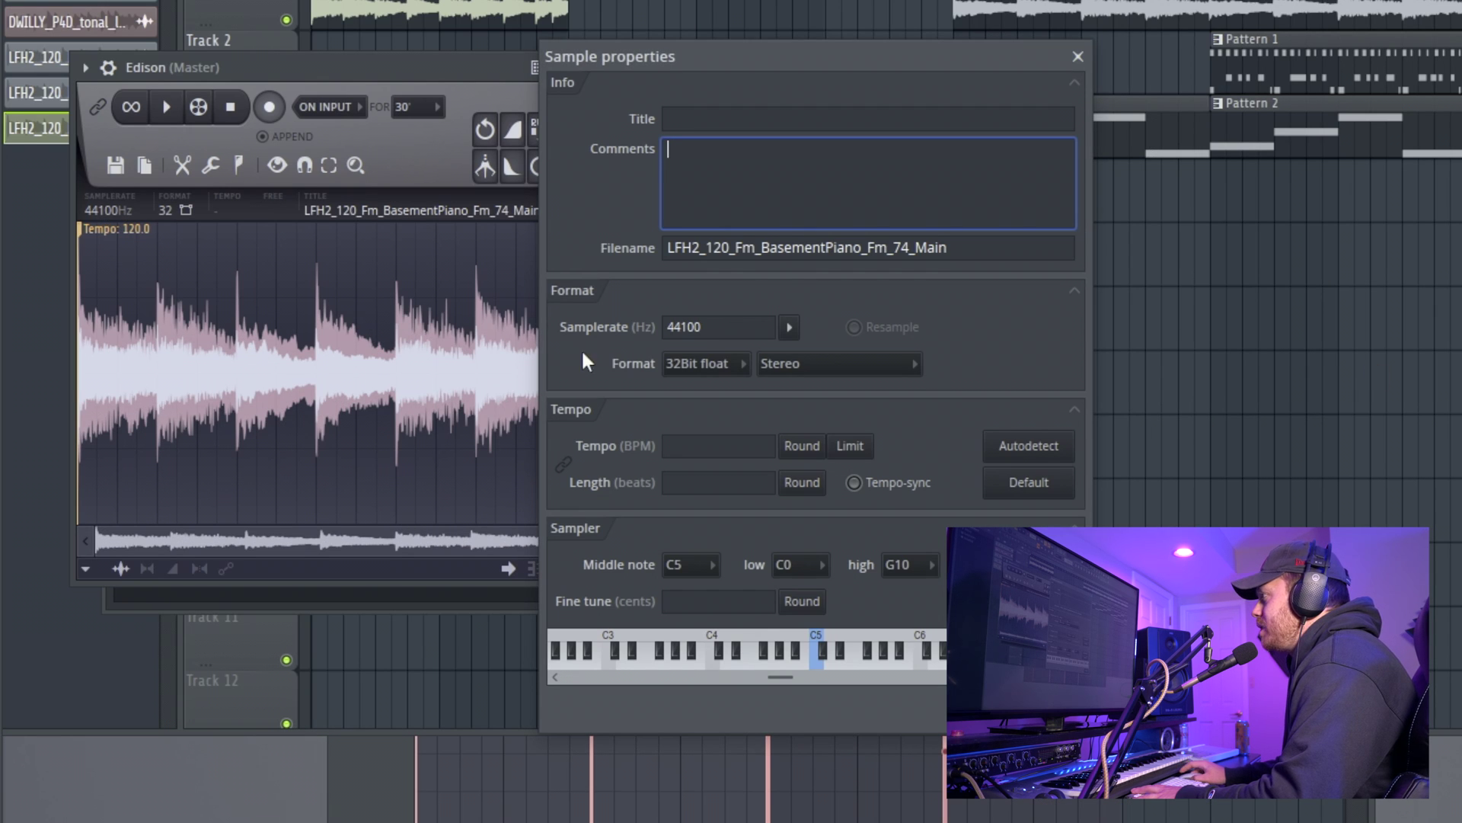
Start entering 2000 Hz as the sample rate in Sample properties
{"action": "left_click", "coordinate": [714, 329]}
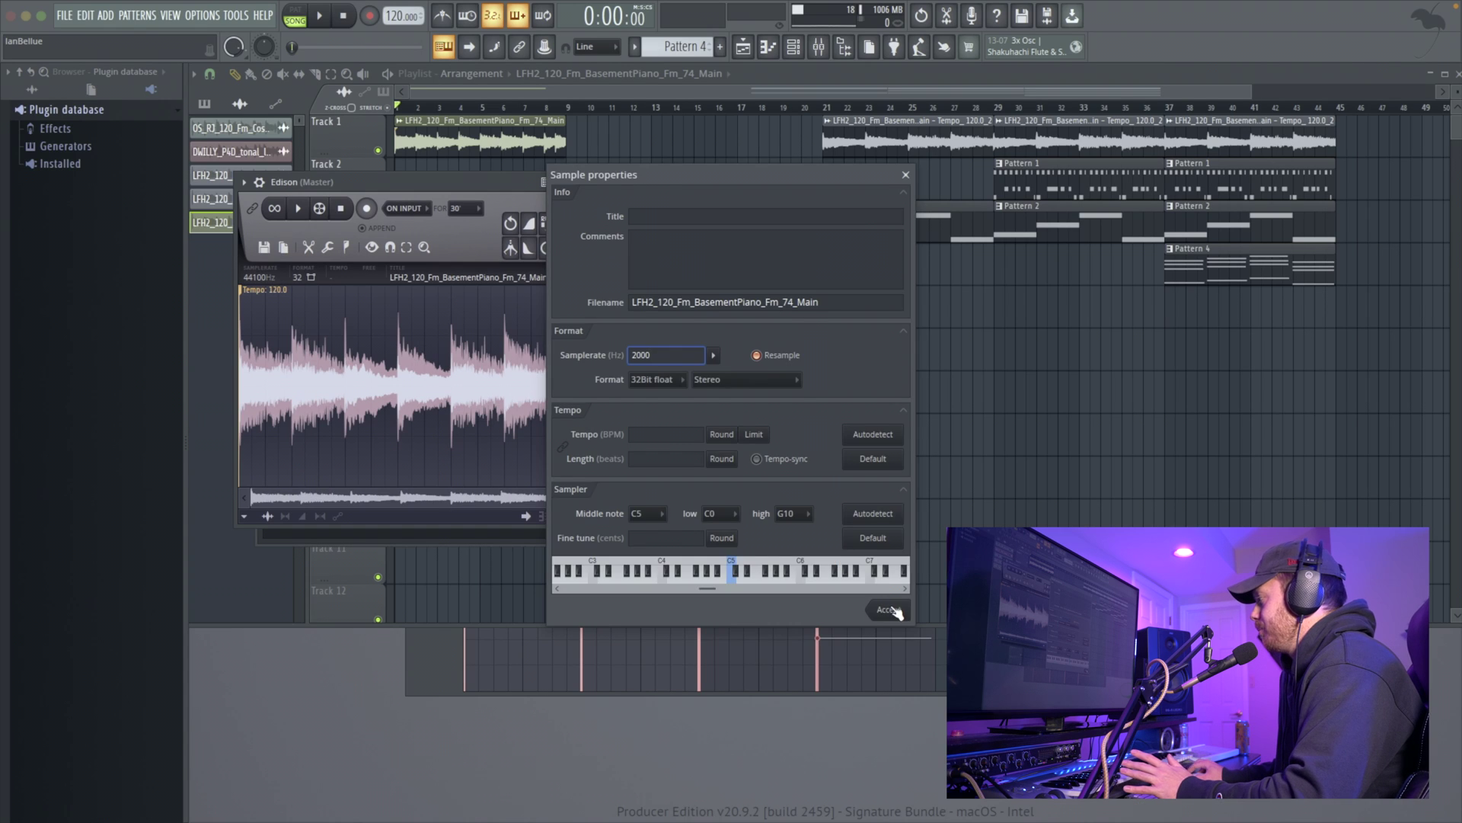
Apply the 2000 Hz resample, drag the muffled loop onto Track 1, and play the song
{"action": "left_click", "coordinate": [888, 610]}
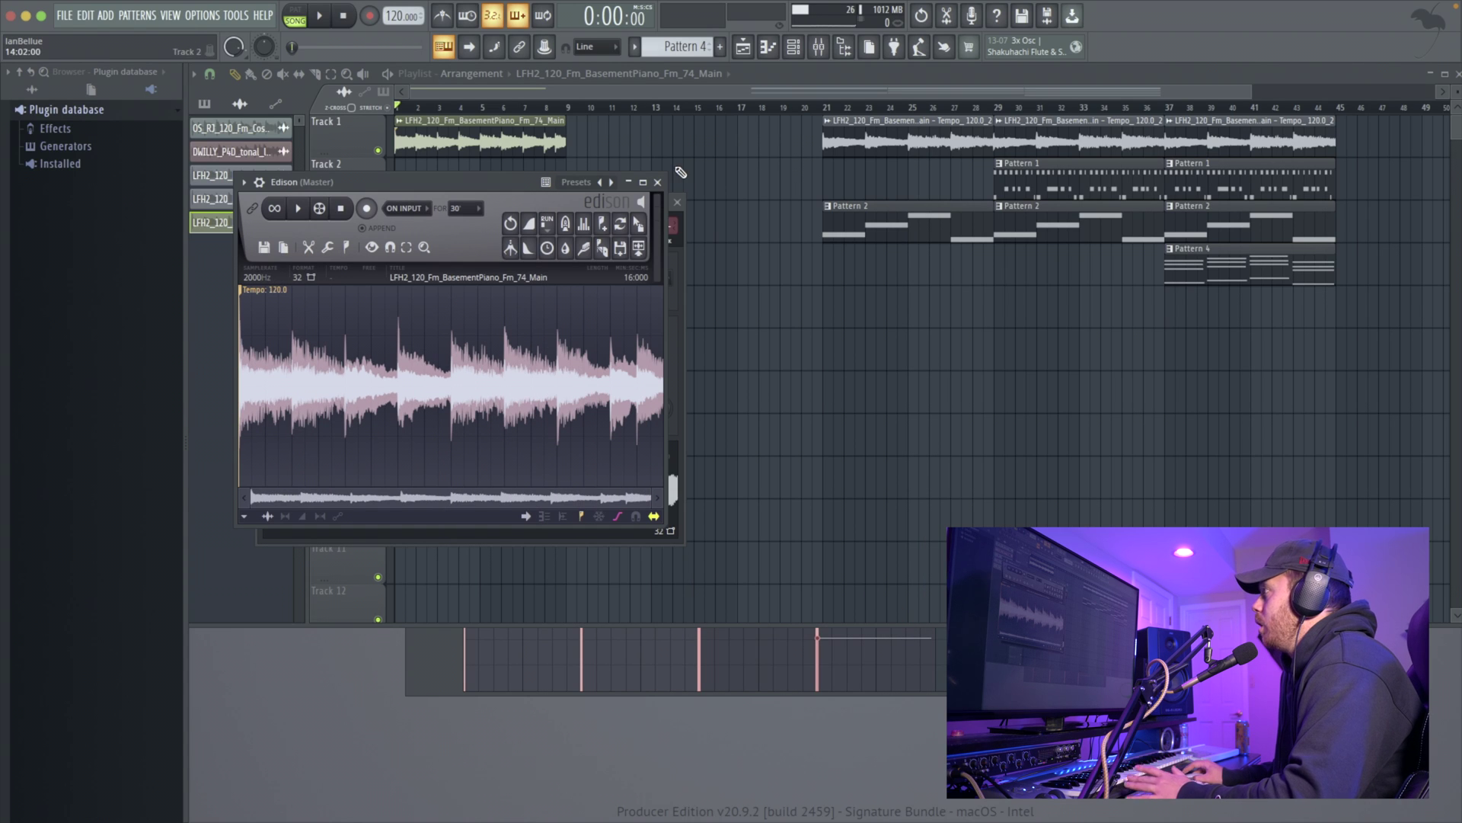
{"action": "left_click_drag", "start_coordinate": [643, 226], "coordinate": [485, 146]}
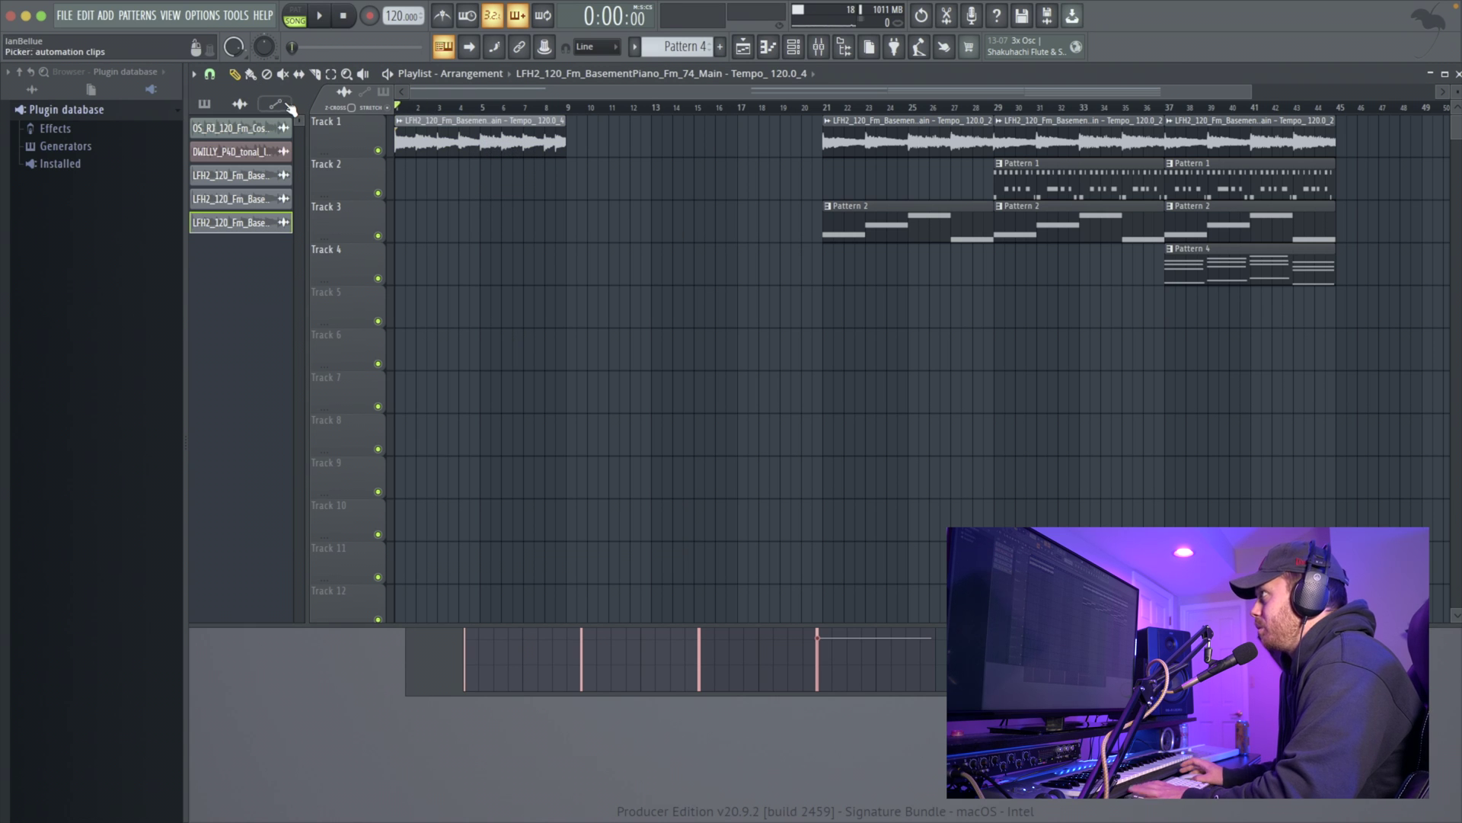
{"action": "key", "text": "space"}
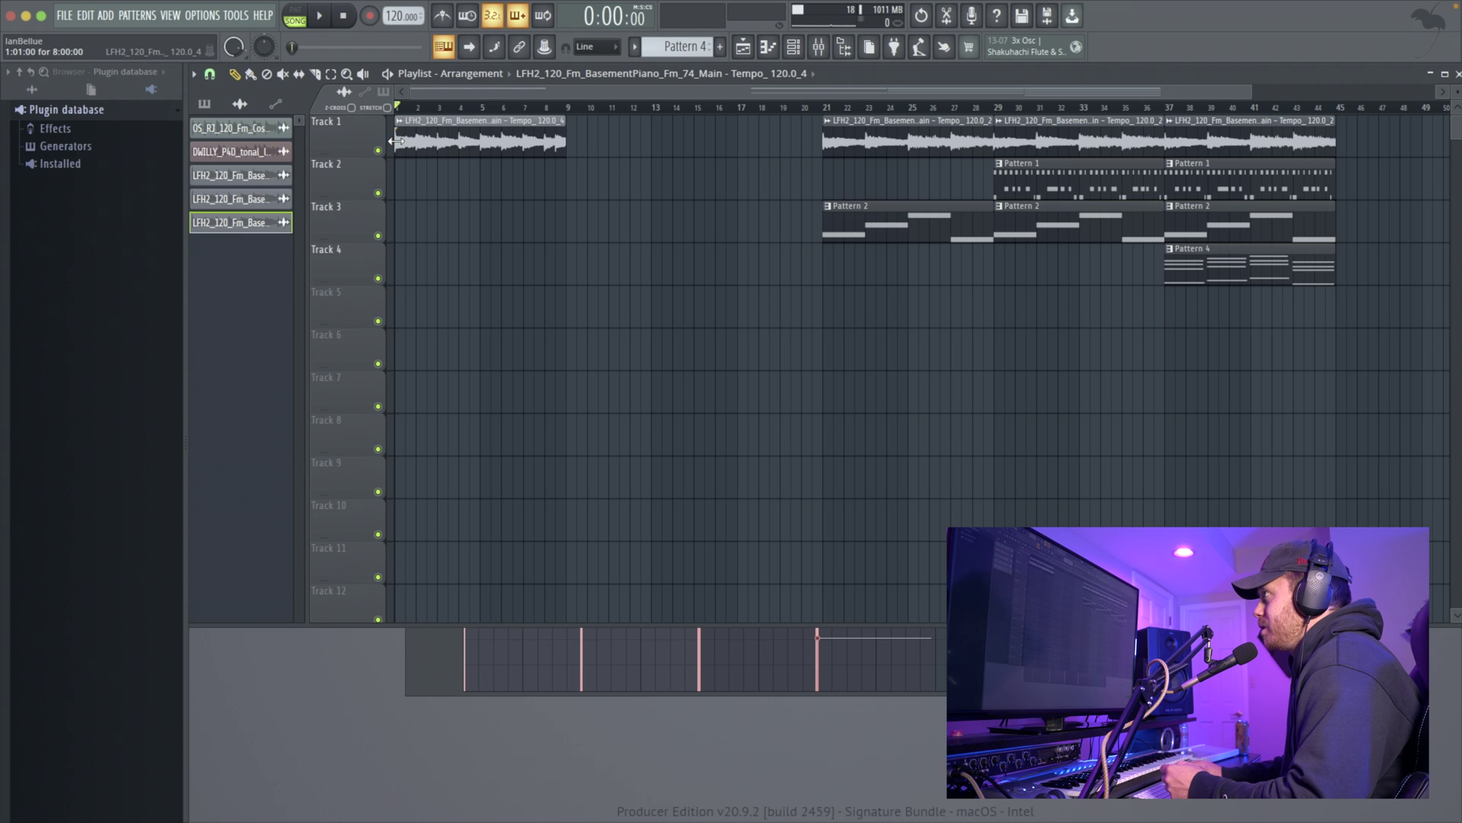
Trim the piano clip's start to about bar 3, move it back to bar 1, and play
{"action": "left_click_drag", "start_coordinate": [396, 141], "coordinate": [428, 142]}
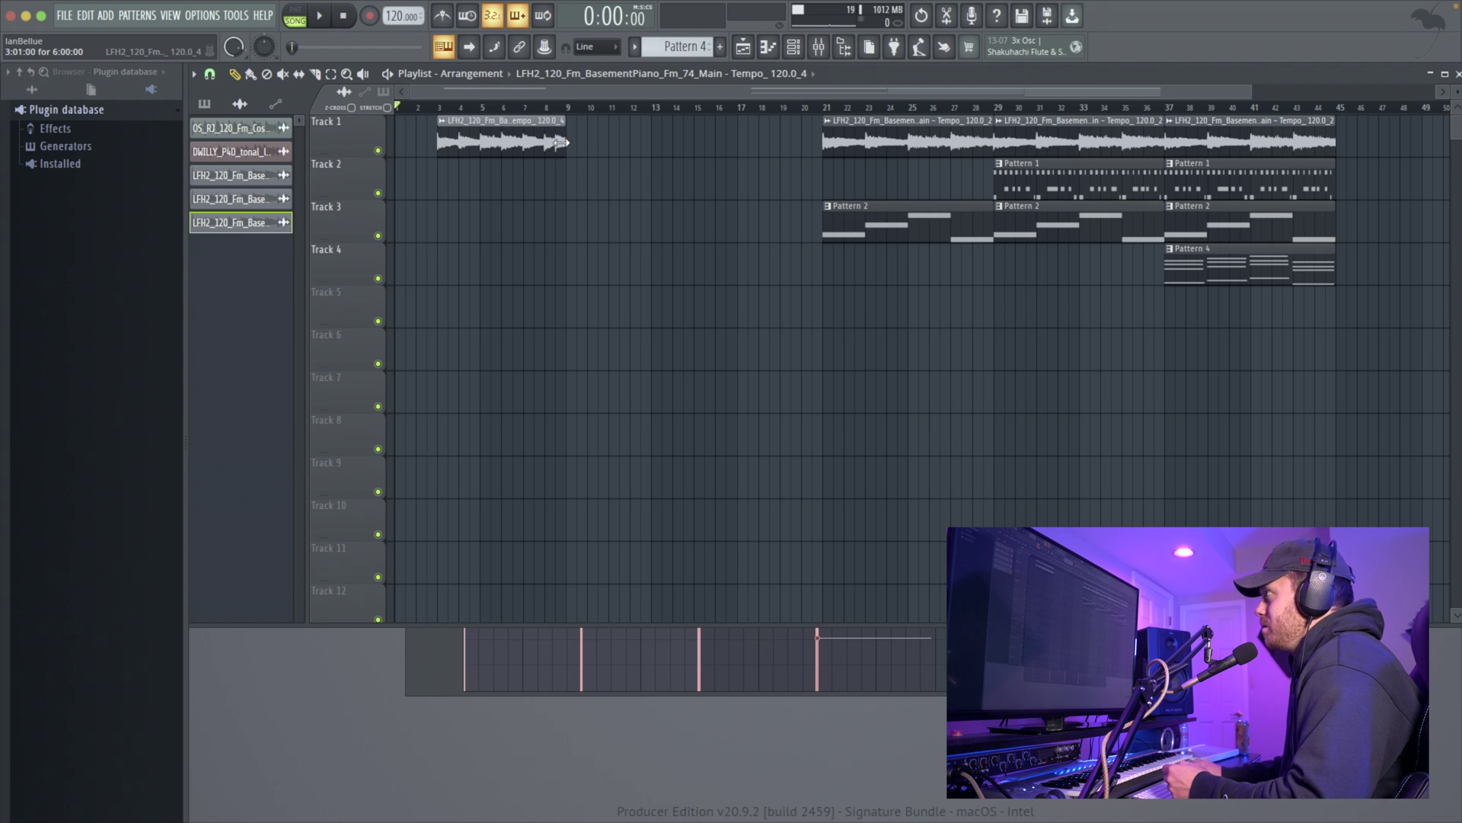
{"action": "left_click_drag", "start_coordinate": [487, 122], "coordinate": [444, 122]}
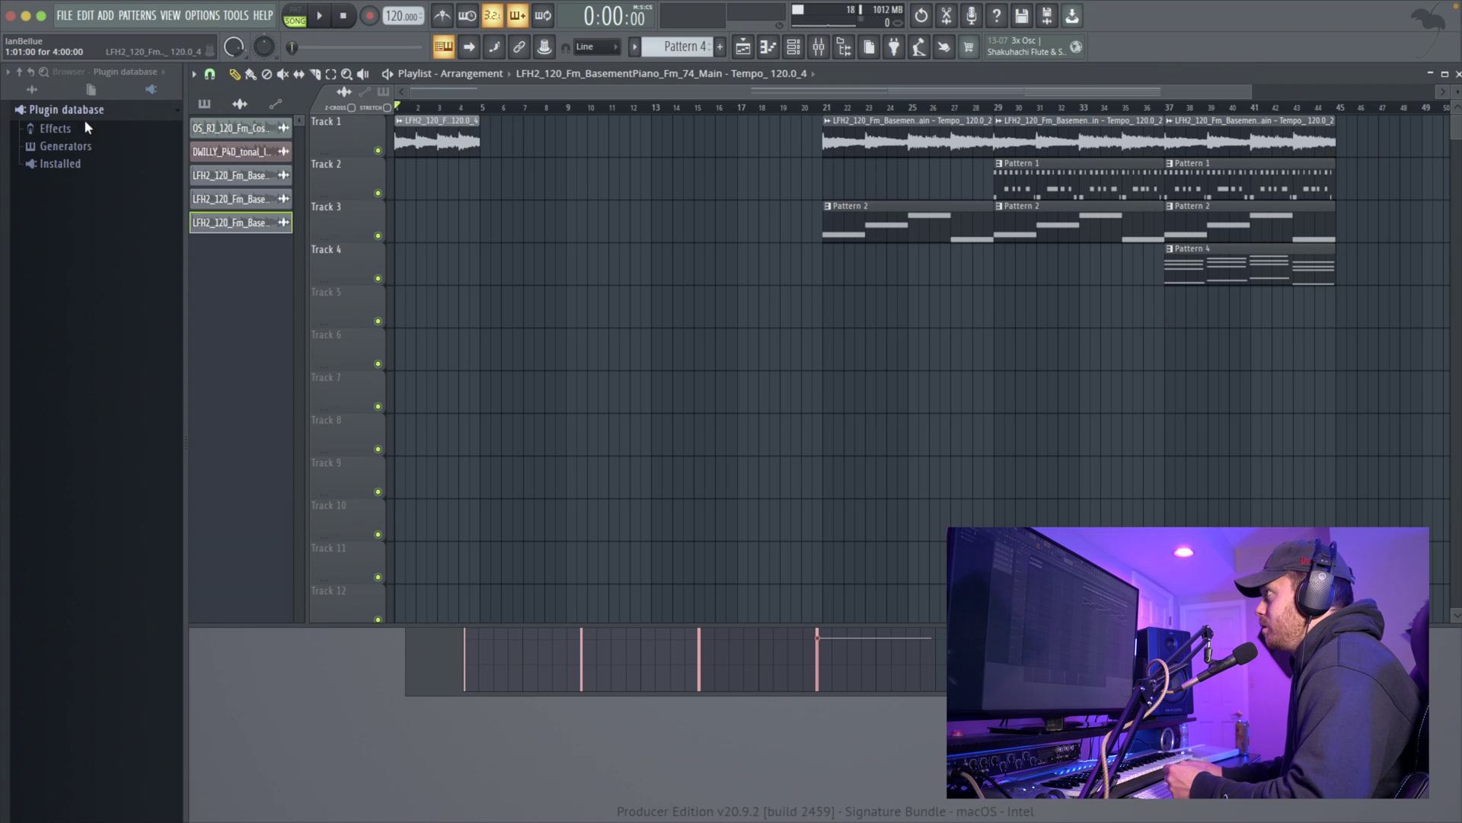
{"action": "key", "text": "space"}
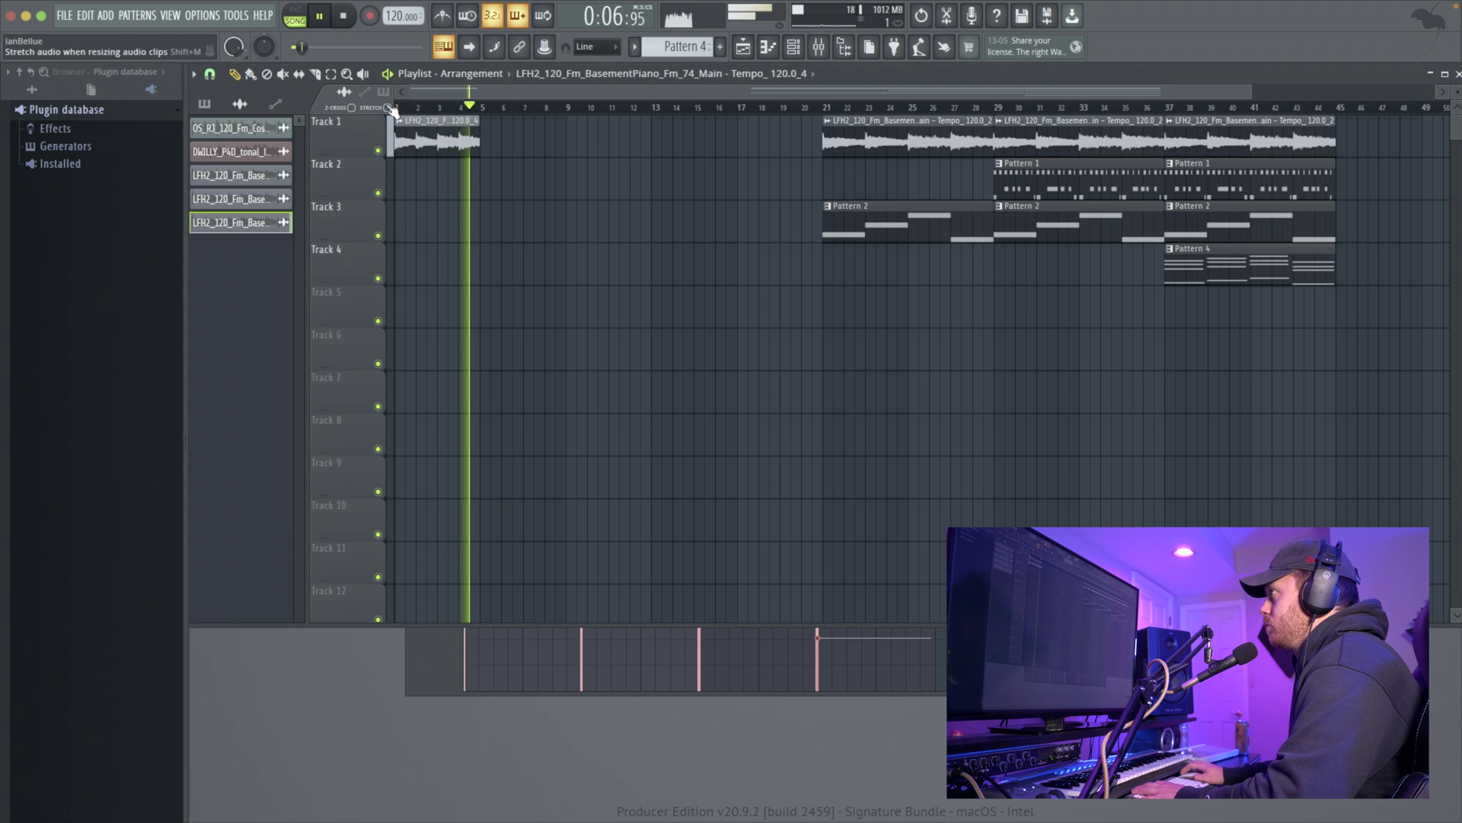
Stop playback and set the clip's time-stretching mode to Stretch
{"action": "key", "text": "space"}
{"action": "double_click", "coordinate": [427, 137]}
{"action": "left_click", "coordinate": [636, 277]}
{"action": "left_click", "coordinate": [638, 320]}
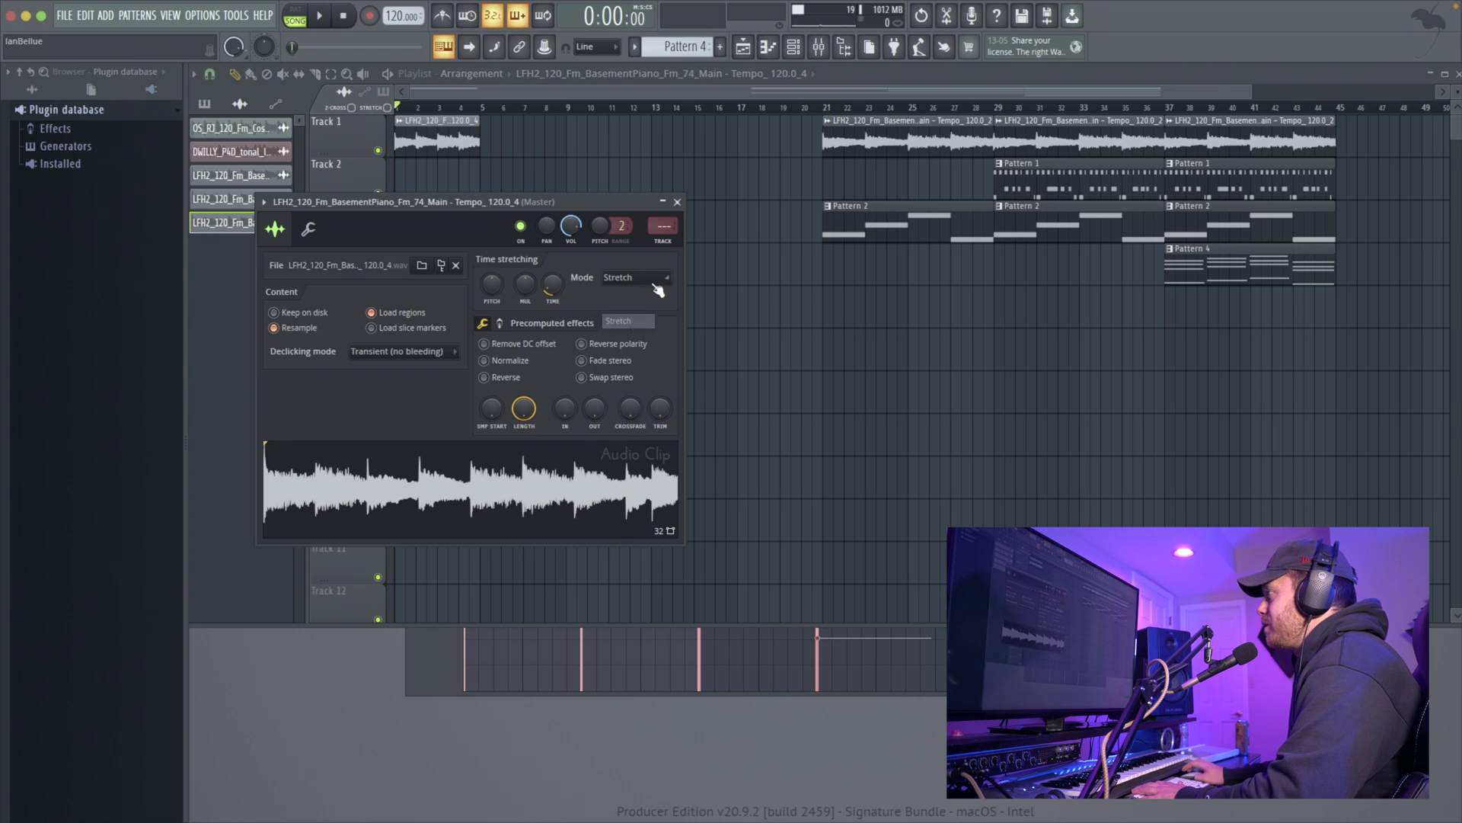
{"action": "left_click", "coordinate": [677, 202]}
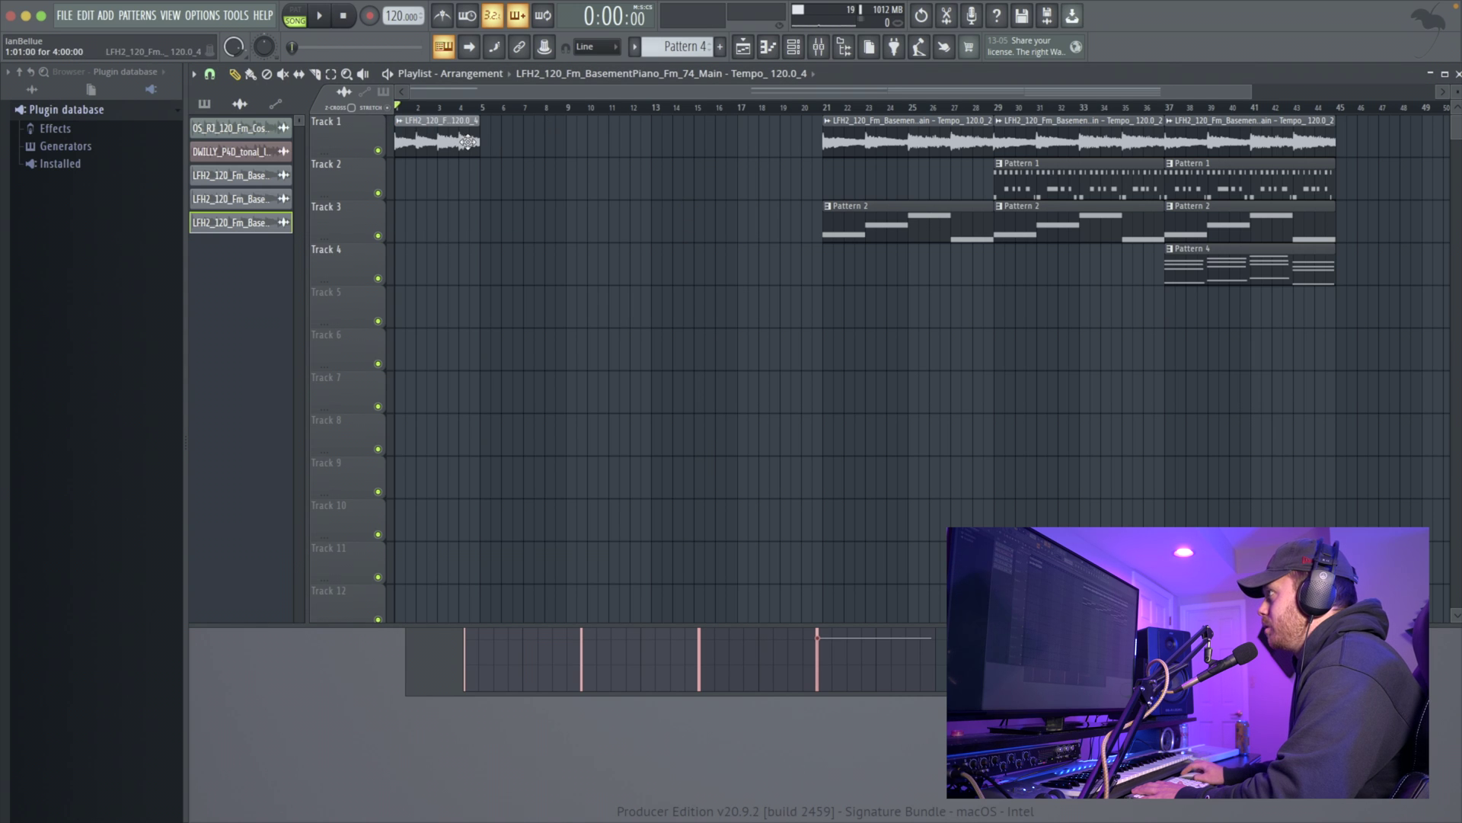
Stretch the piano clip out to bar 9 and play it back
{"action": "left_click_drag", "start_coordinate": [481, 136], "coordinate": [565, 137]}
{"action": "key", "text": "space"}
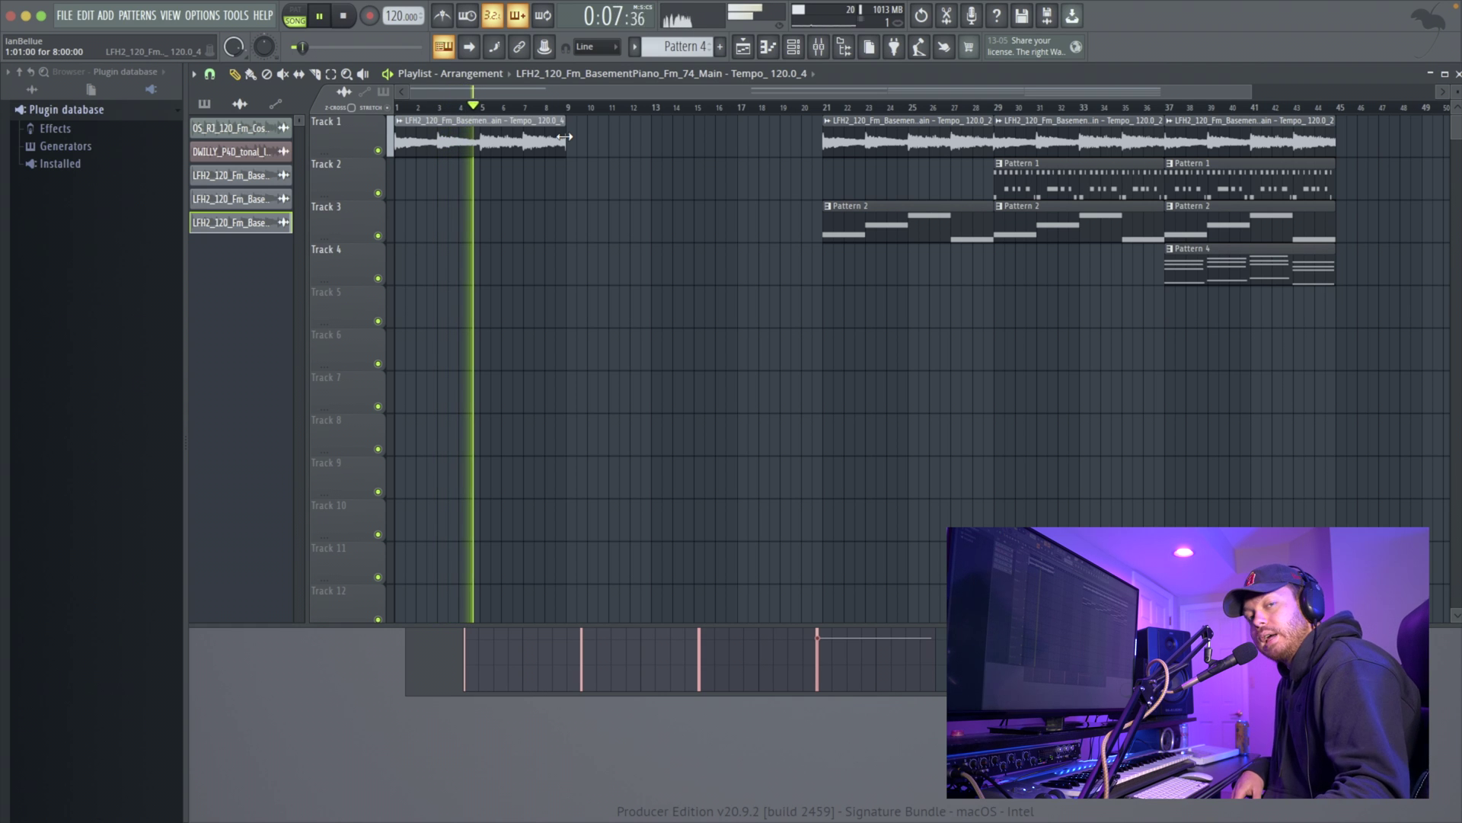
{"action": "key", "text": "space"}
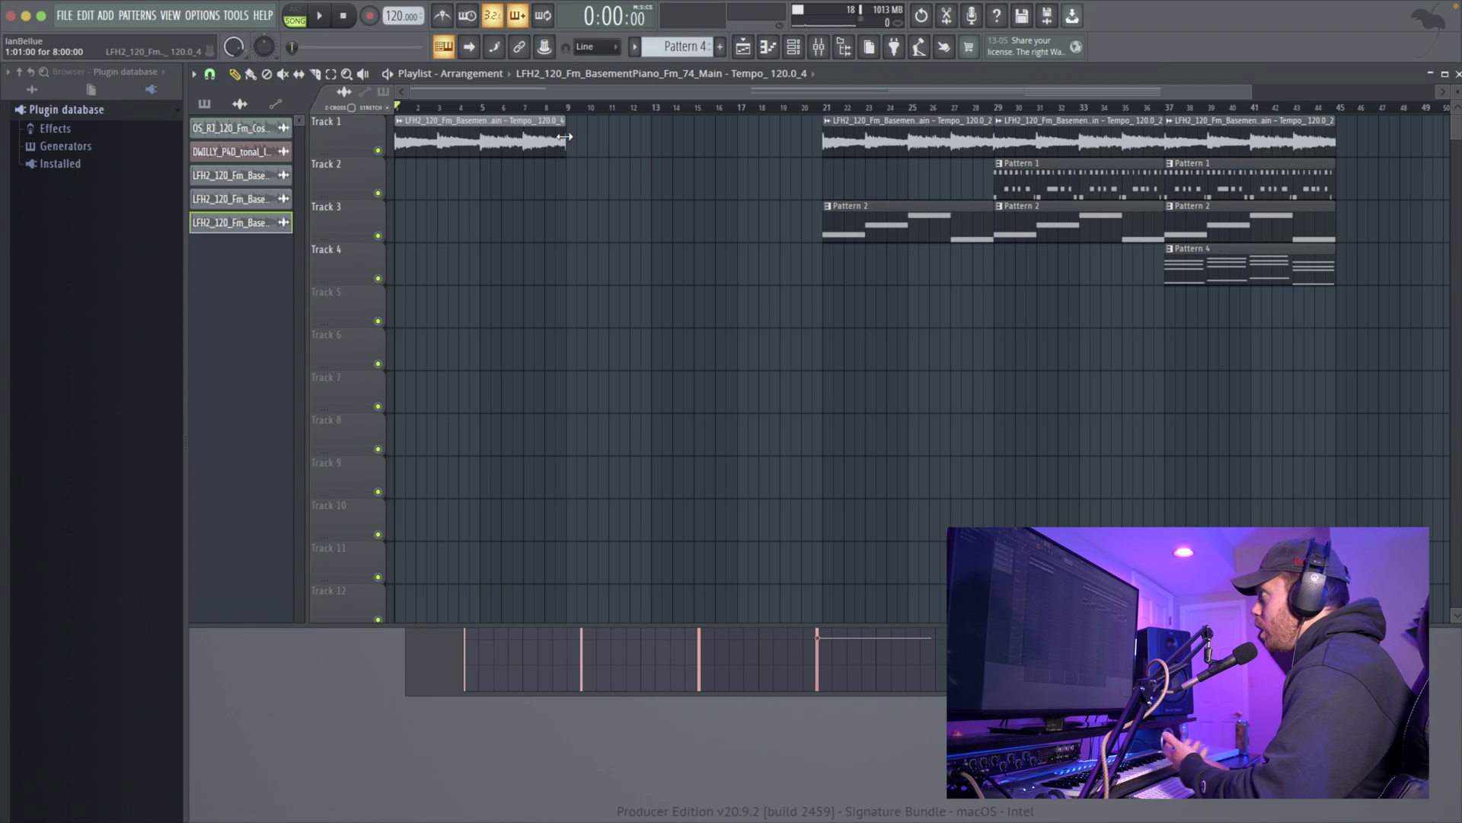
Delete the stretched piano clip from Track 1 and play the arrangement from later on
{"action": "right_click", "coordinate": [488, 137]}
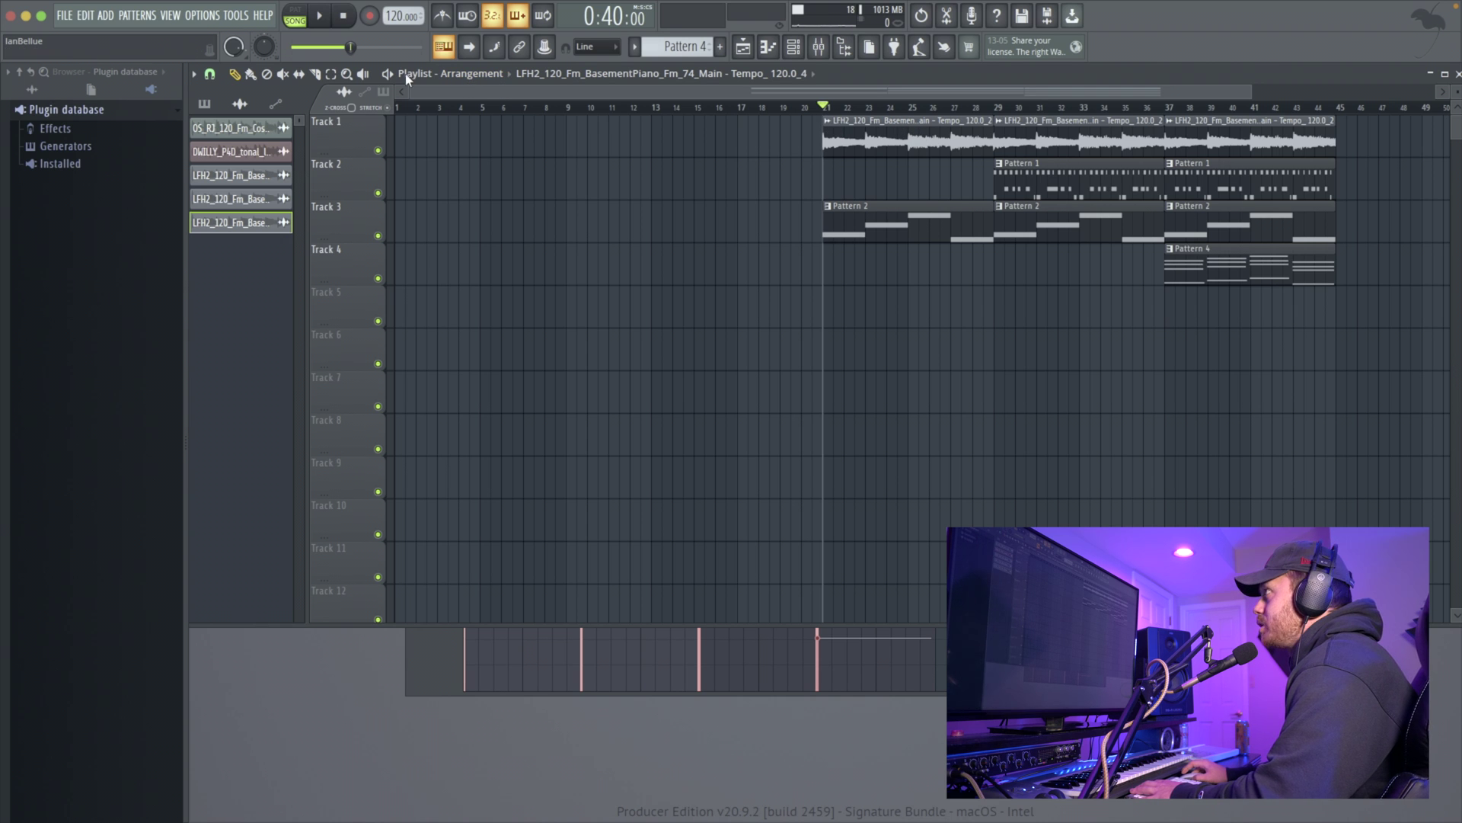
{"action": "left_click", "coordinate": [994, 107]}
{"action": "key", "text": "space"}
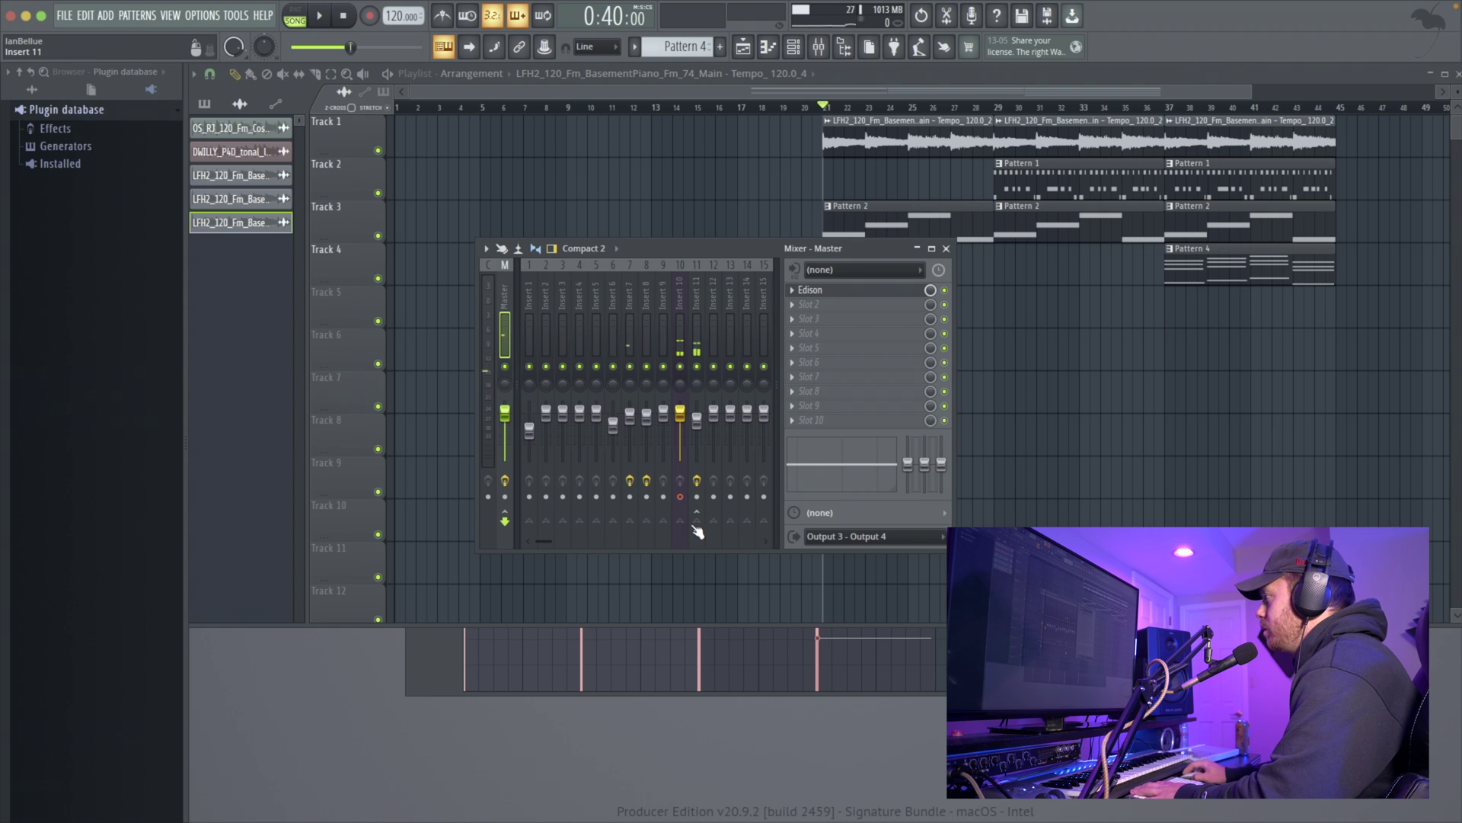
Route mixer Insert 11 to the Master and play the full arrangement
{"action": "left_click", "coordinate": [695, 334]}
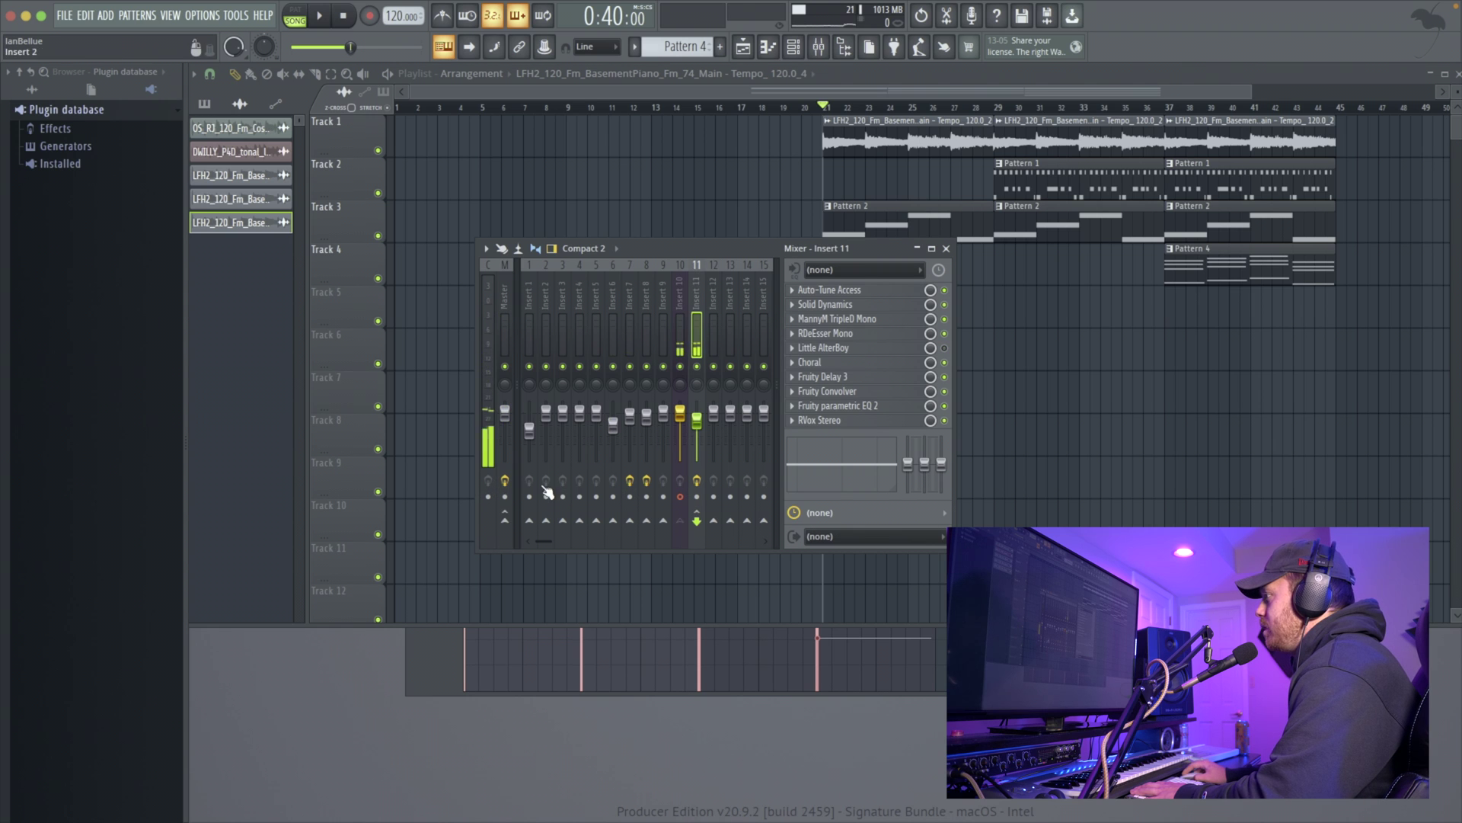
{"action": "left_click", "coordinate": [507, 521]}
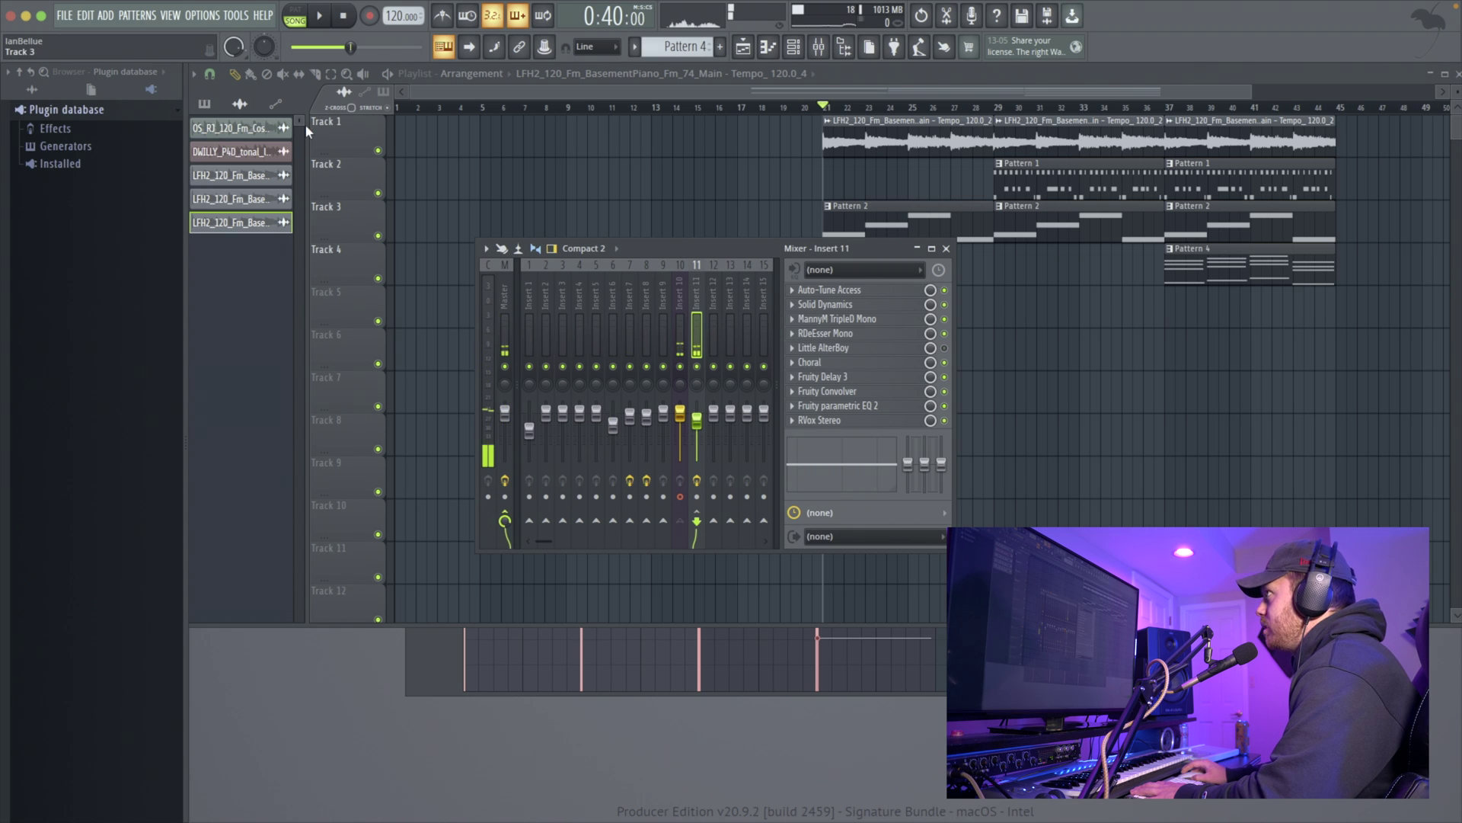
{"action": "left_click", "coordinate": [323, 16]}
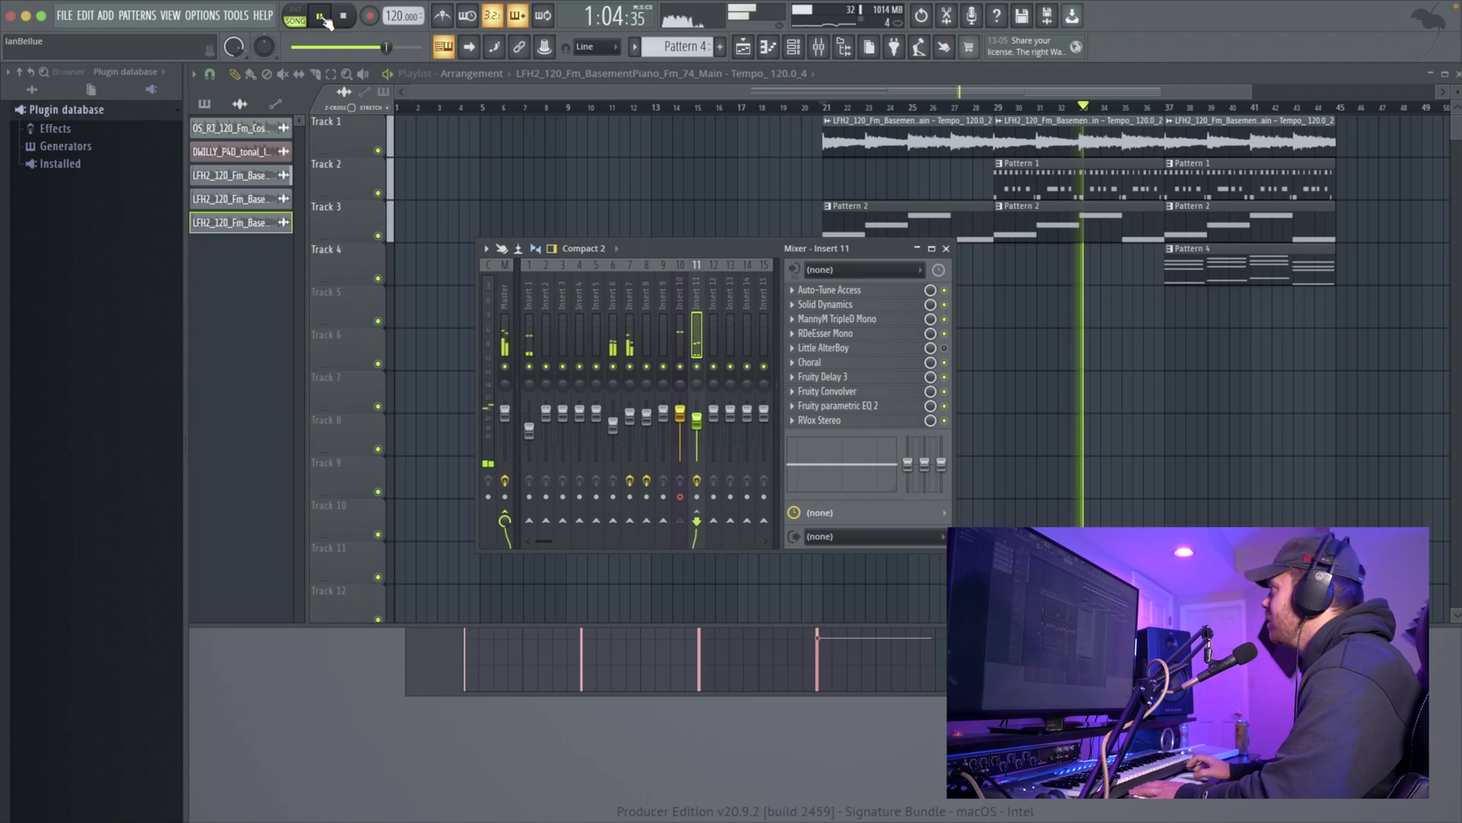
{"action": "left_click", "coordinate": [345, 18]}
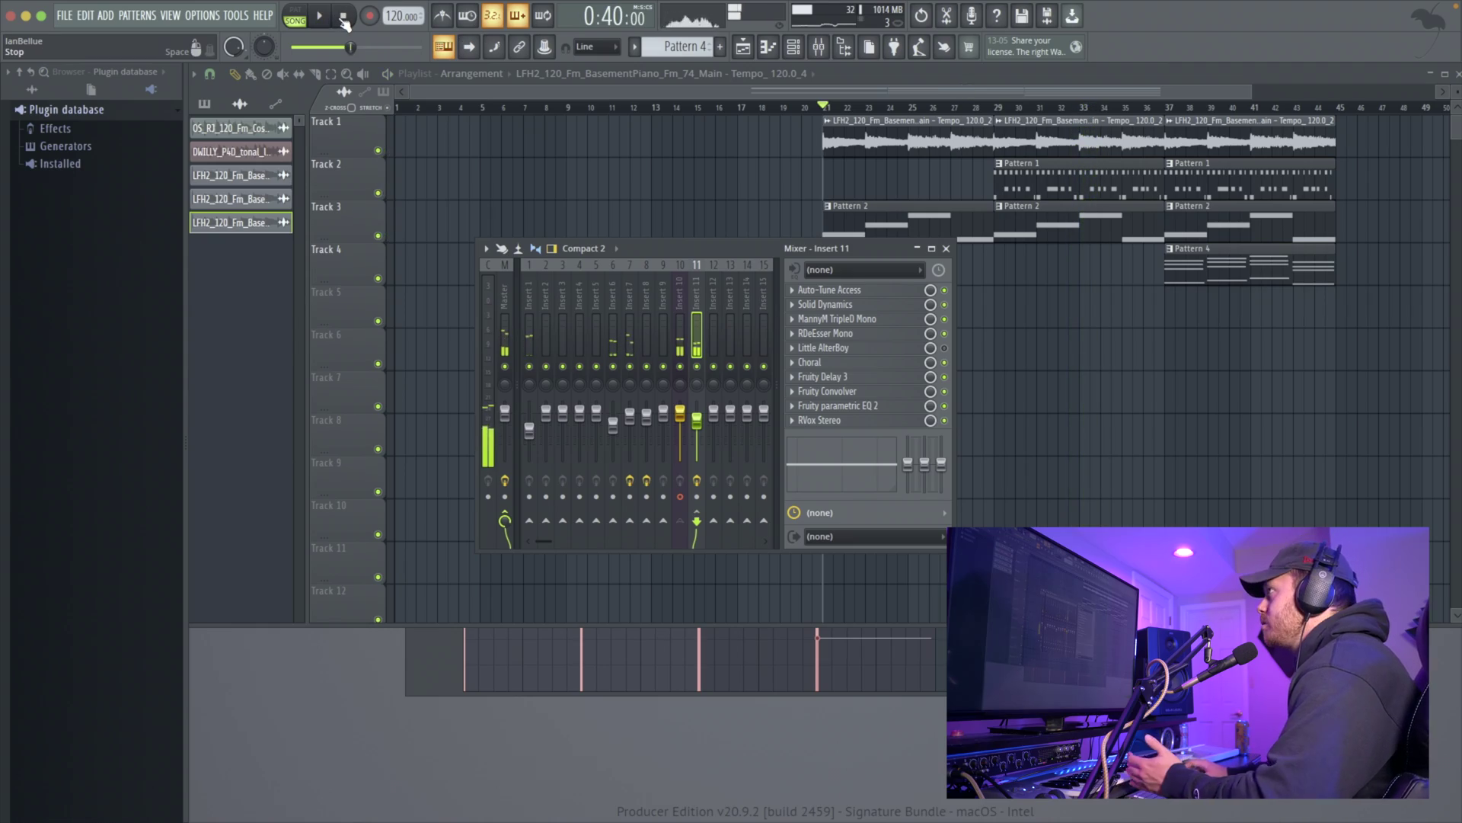